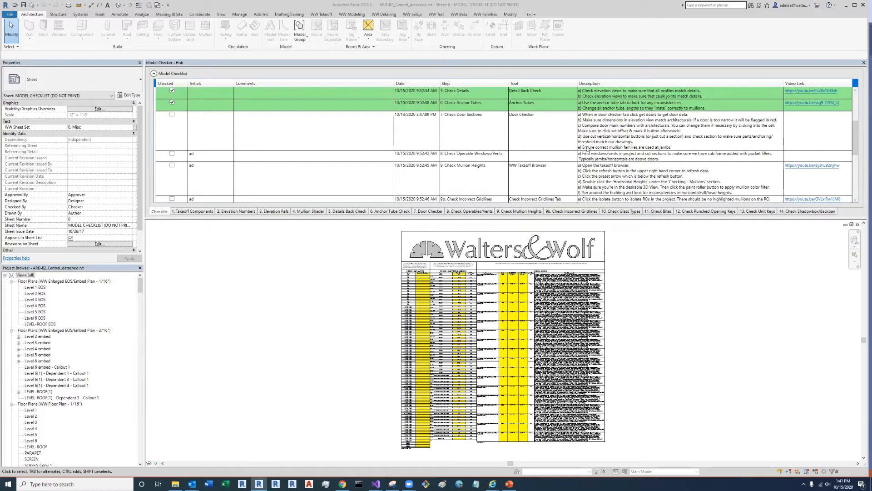
Open the door checker from the Check Door Sections checklist item and show door 105A in its elevation view.
double_click(500, 128)
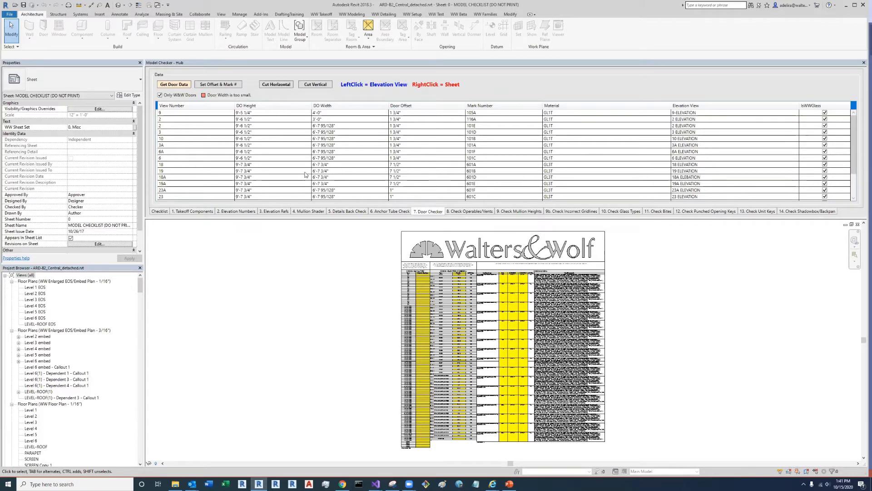
left_click(287, 114)
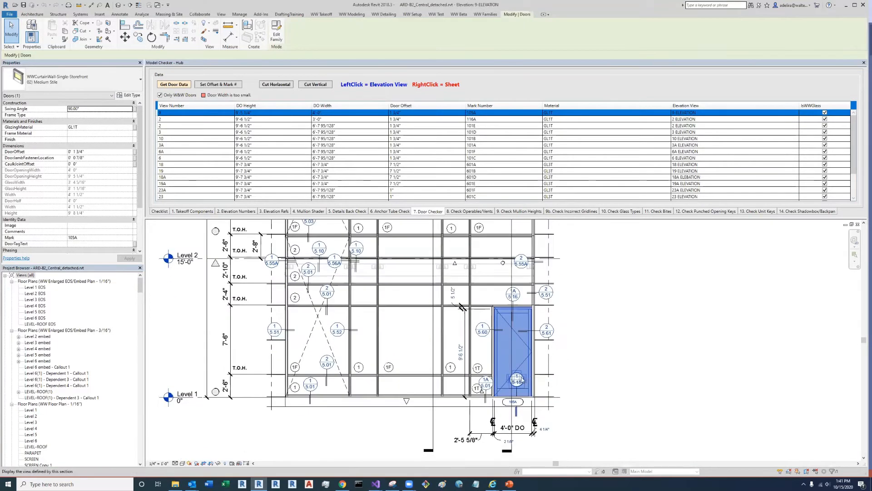
scroll(511, 397, "up", 2)
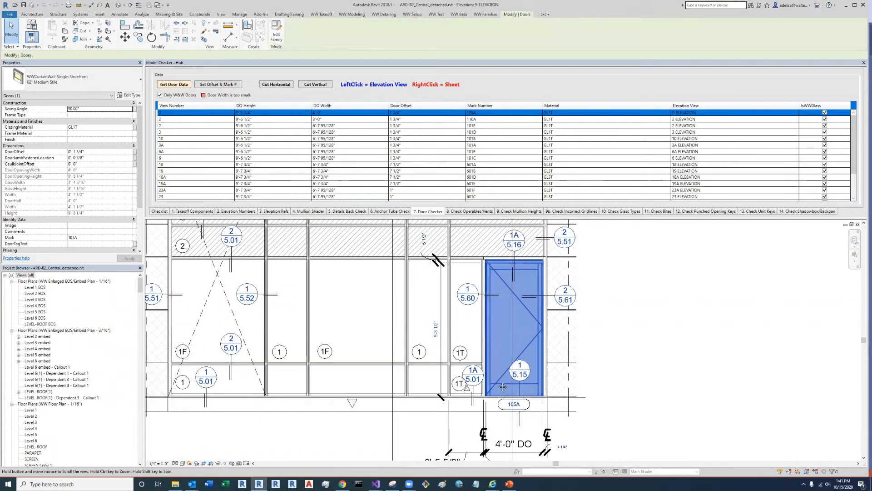
middle_click_drag(498, 432, 497, 419)
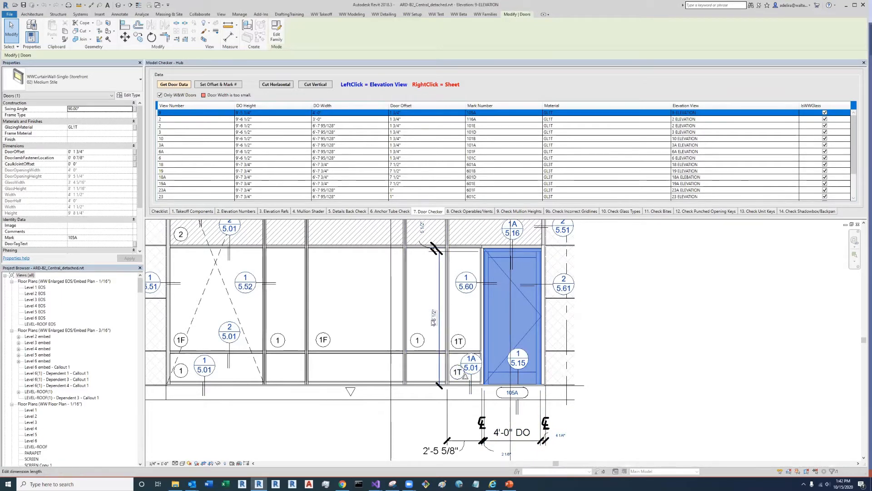
middle_click_drag(436, 324, 441, 332)
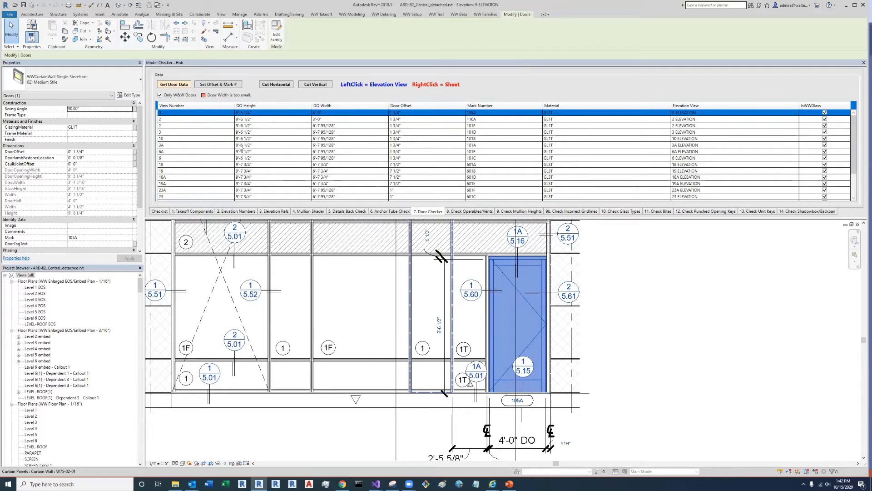
Compare door 105A's listed opening height, width and mark number with the dimensions and door tag in its elevation.
left_click(239, 132)
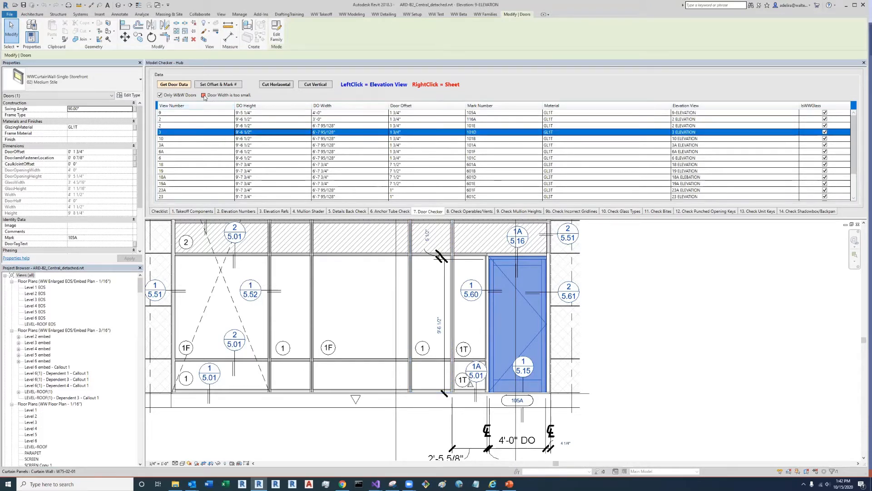
left_click(234, 112)
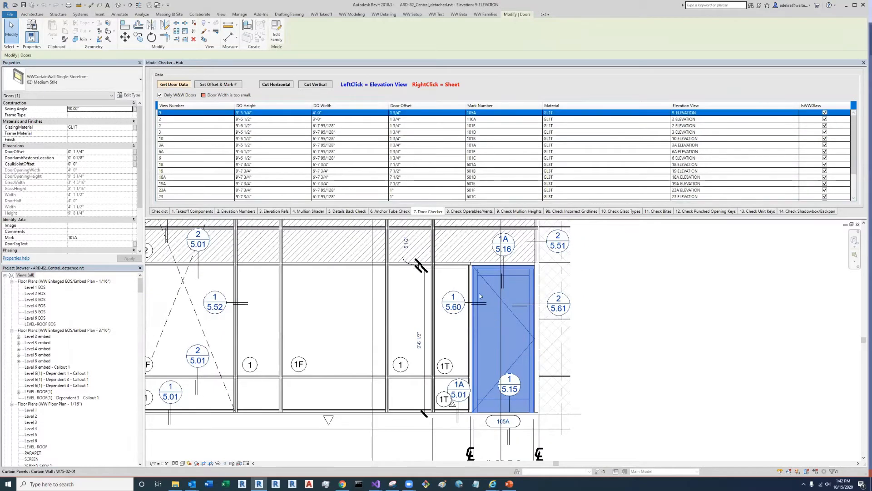
scroll(508, 345, "down", 3)
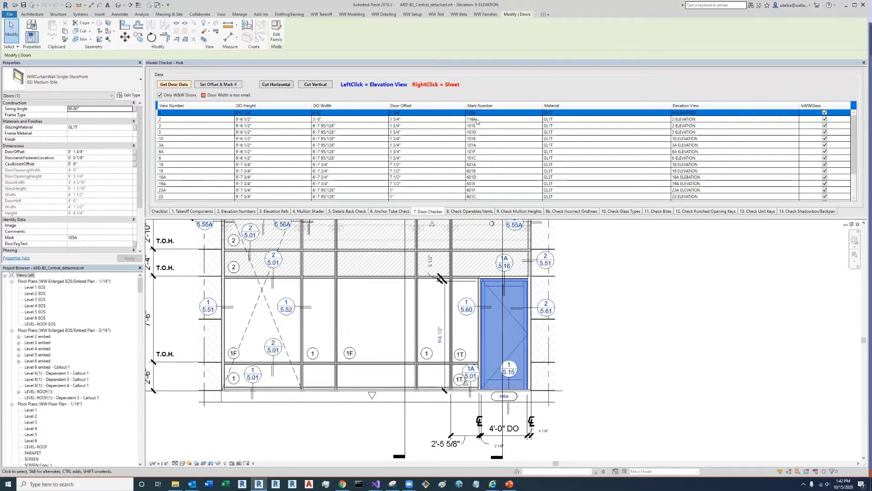
scroll(475, 120, "down", 2)
scroll(478, 182, "up", 2)
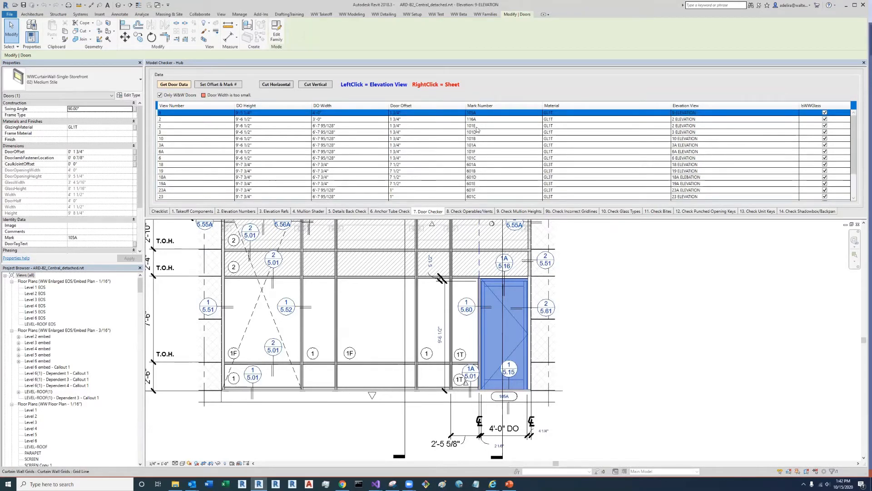
double_click(475, 113)
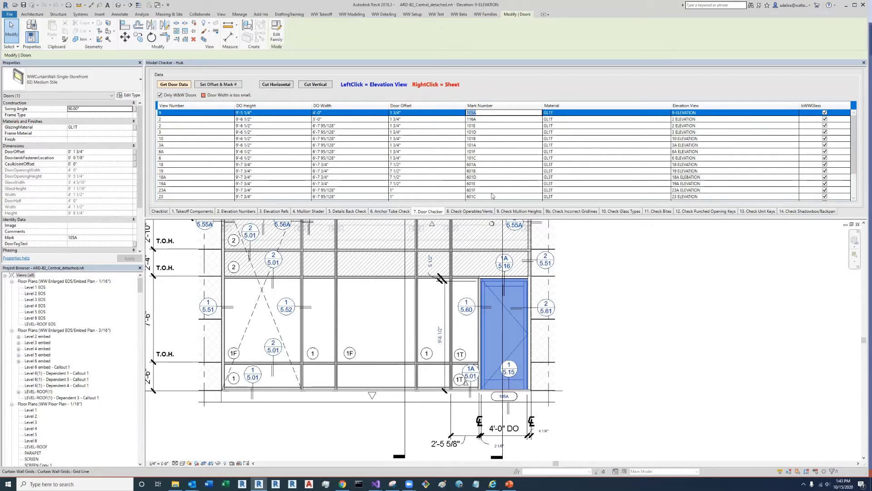
left_click(578, 317)
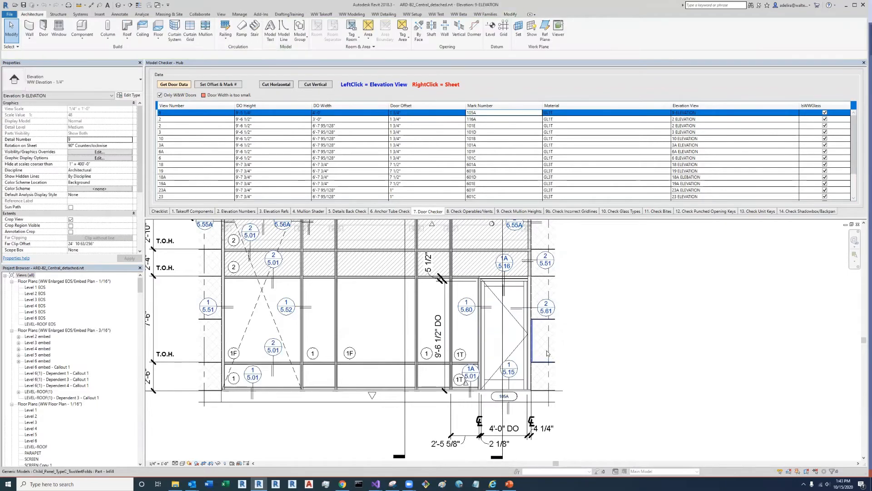
scroll(533, 384, "up", 2)
middle_click_drag(532, 383, 532, 358)
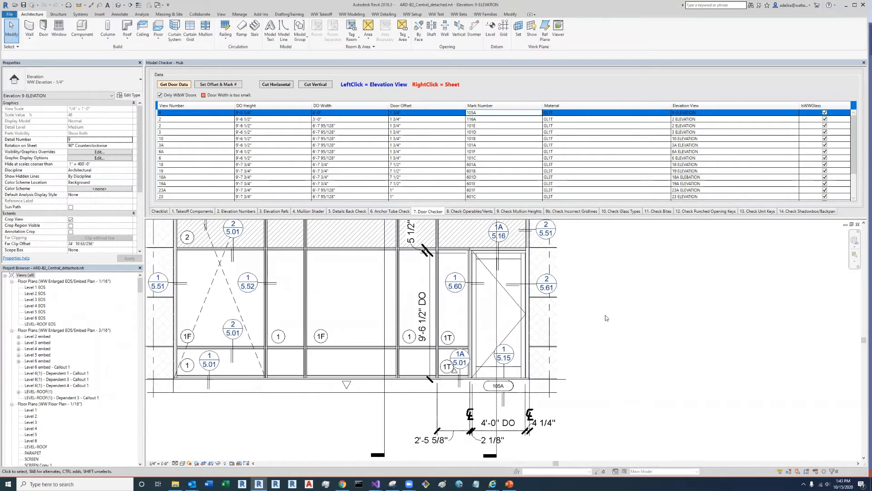
scroll(597, 317, "down", 1)
middle_click_drag(595, 314, 592, 337)
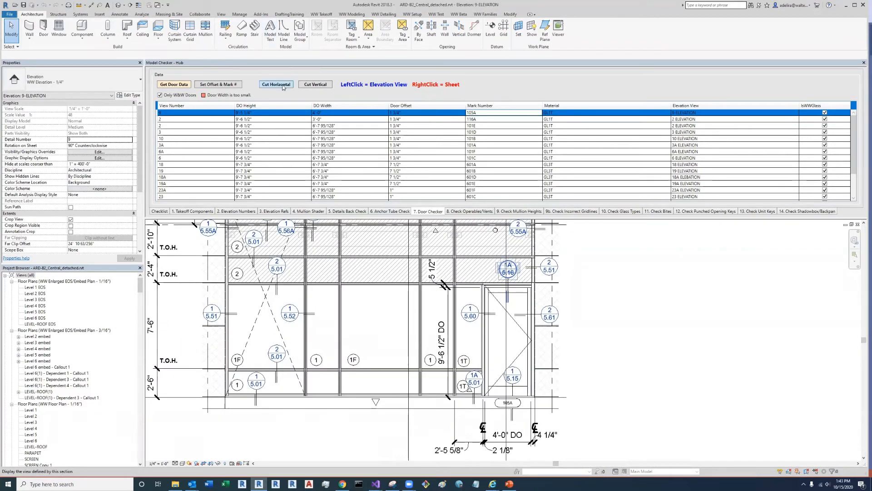
Cut a horizontal section through door 105A from the door list.
left_click(297, 120)
left_click(297, 113)
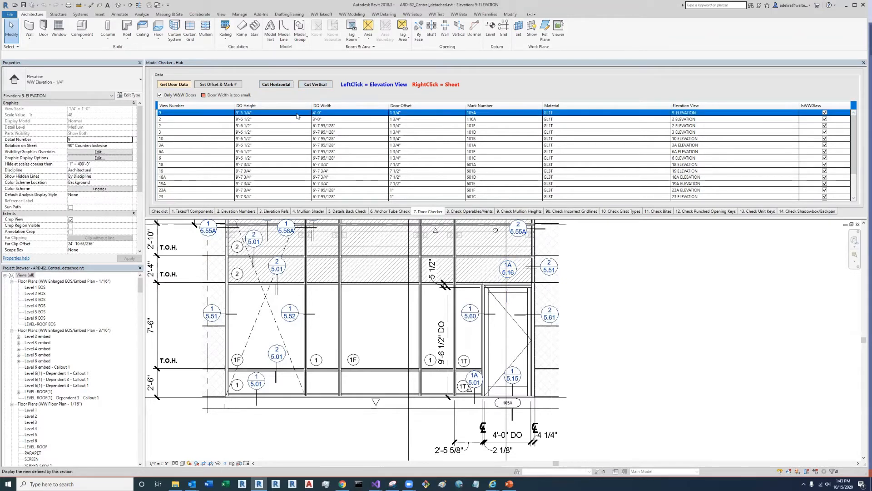
left_click(282, 86)
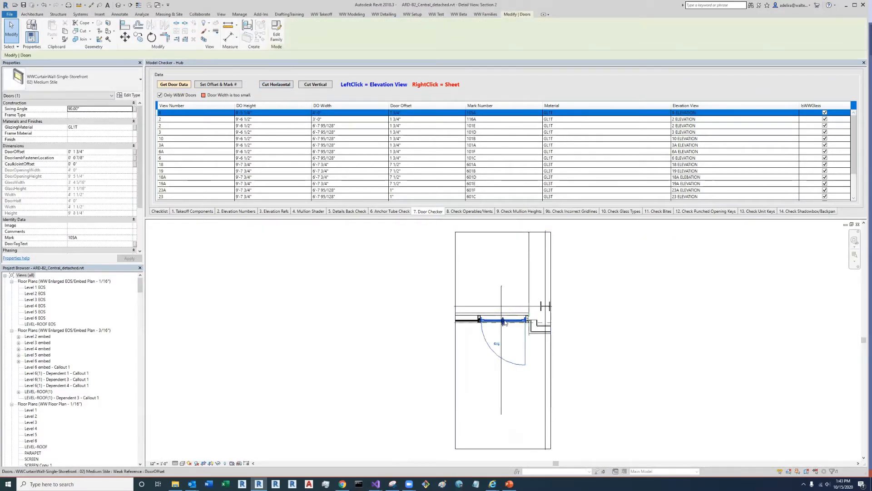
Examine the door frame and mullions at both jambs of door 105A in the horizontal section.
scroll(502, 320, "up", 3)
scroll(484, 328, "up", 5)
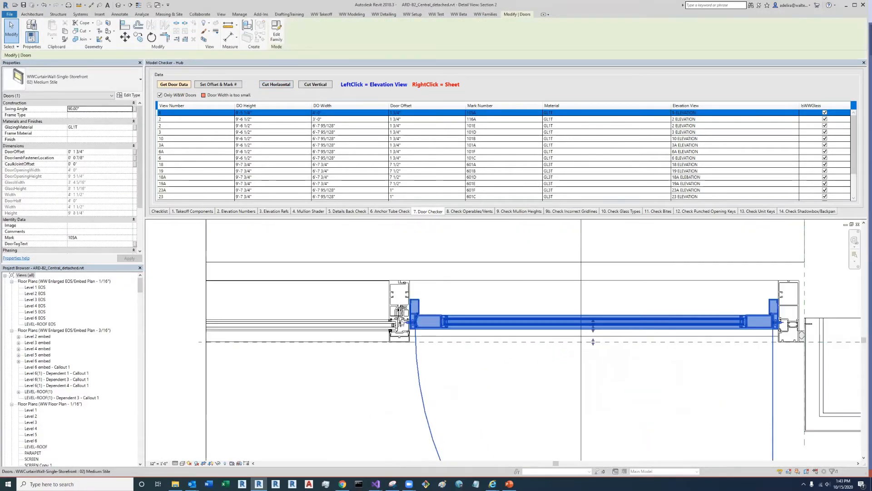
key("Escape")
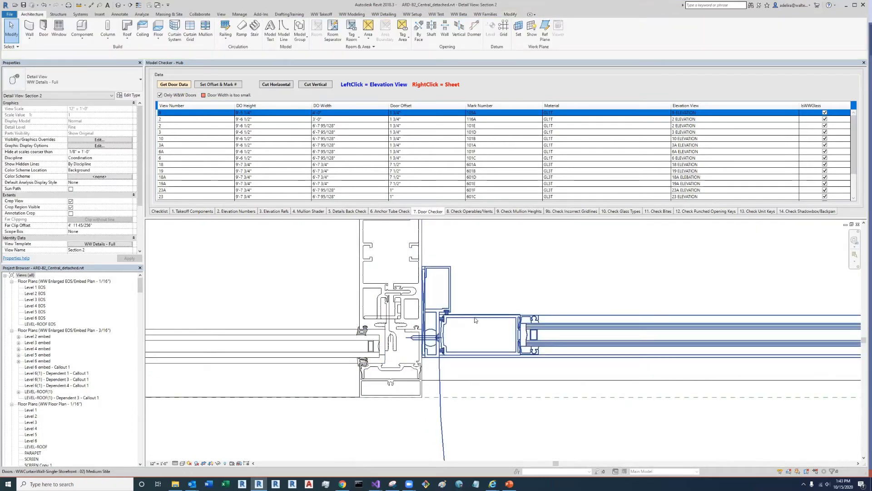
scroll(412, 309, "down", 3)
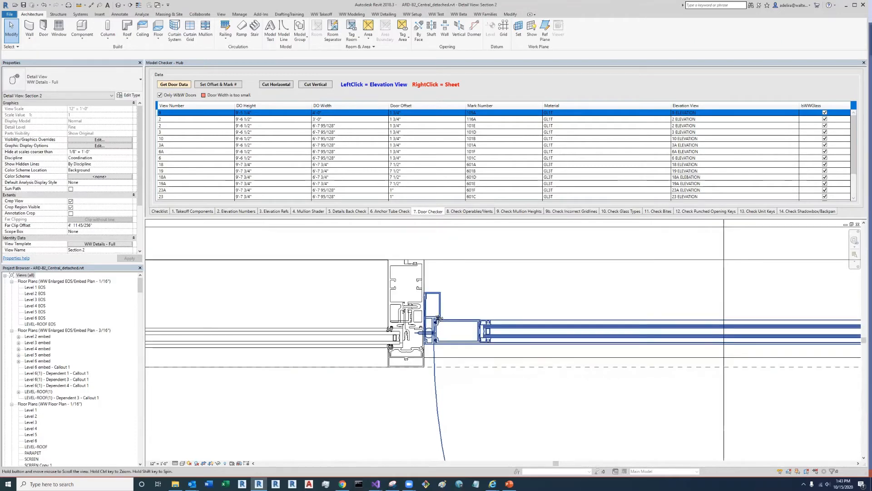
scroll(408, 308, "up", 4)
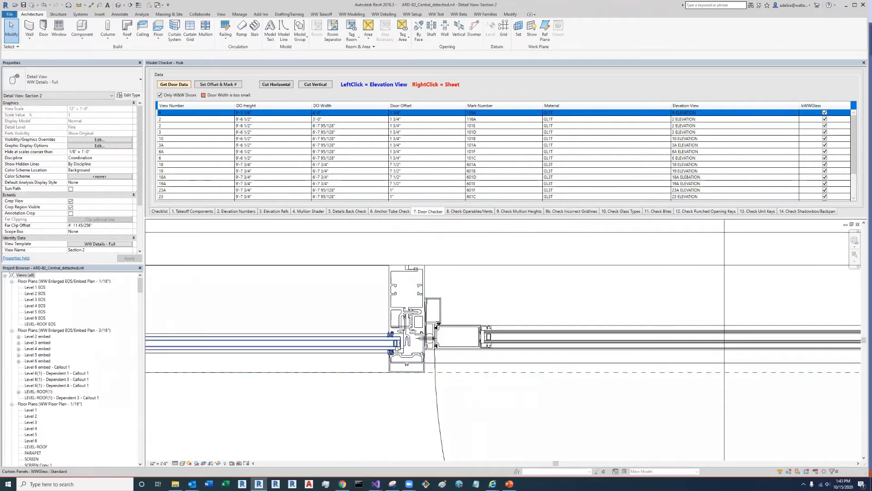
scroll(433, 305, "down", 5)
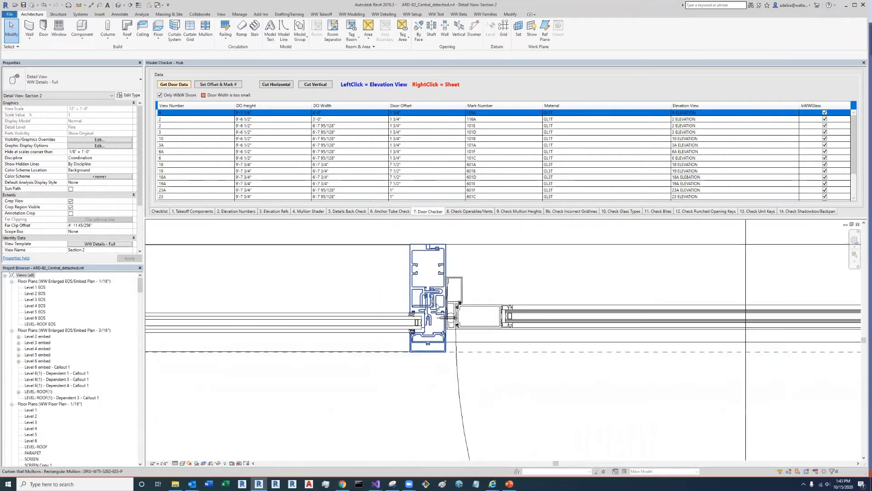
scroll(593, 323, "up", 5)
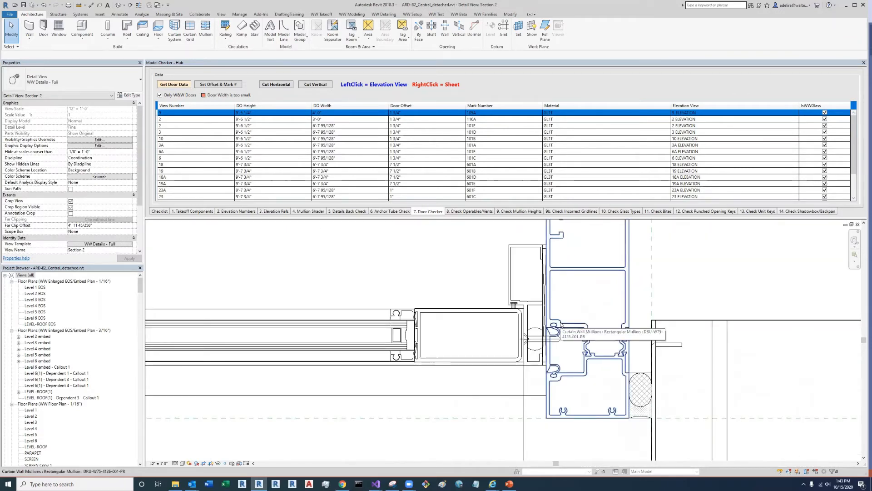
scroll(538, 313, "down", 4)
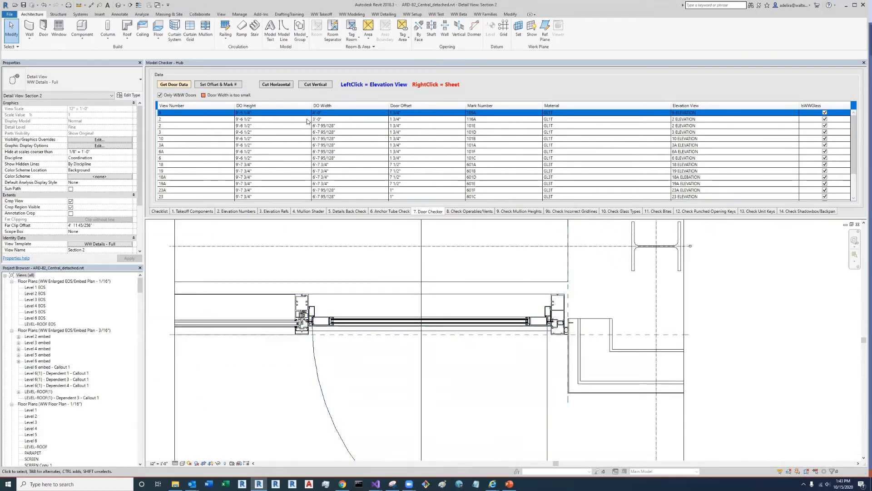
Cut a vertical section through door 105A and extend the view's crop region to include the whole door.
left_click(315, 85)
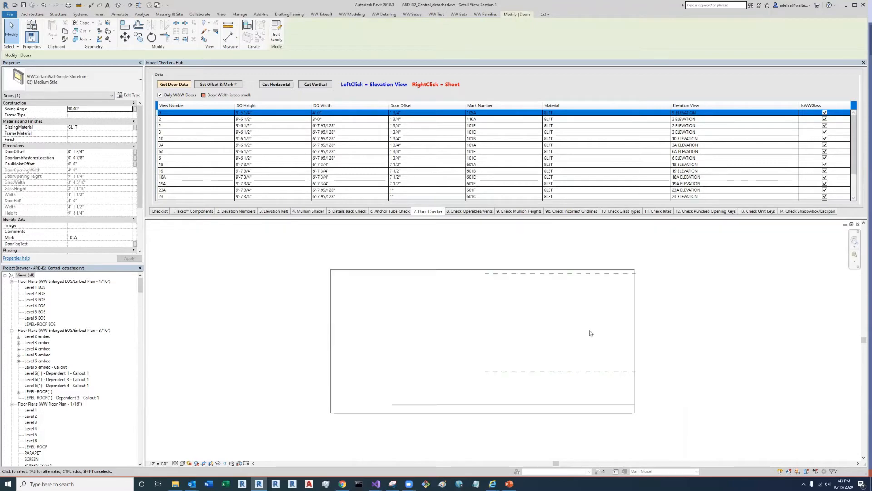
middle_click_drag(647, 343, 586, 348)
left_click(572, 343)
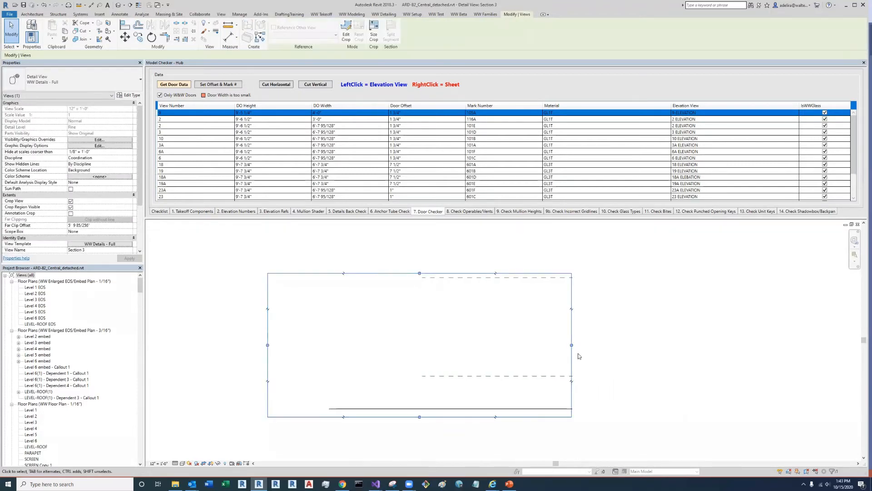
left_click_drag(571, 345, 719, 345)
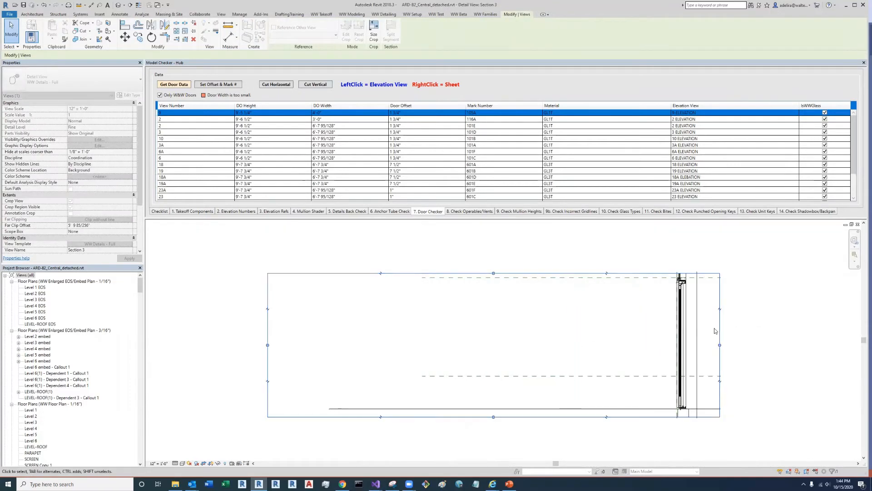
middle_click_drag(594, 344, 457, 329)
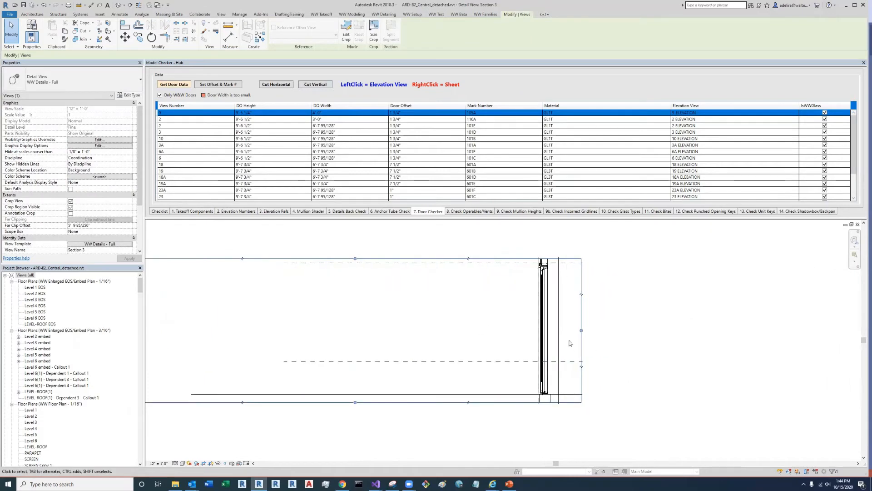
Examine the threshold, floor anchoring and head conditions of door 105A in the vertical section.
scroll(537, 394, "up", 3)
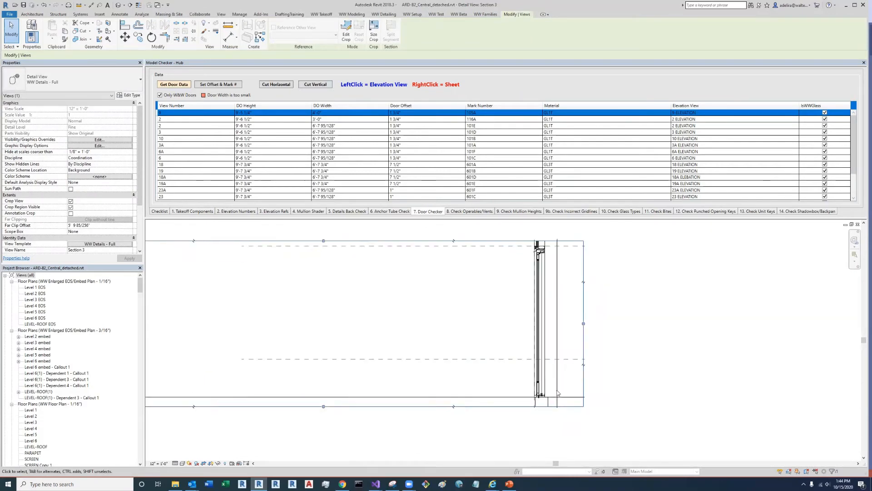
scroll(537, 394, "up", 5)
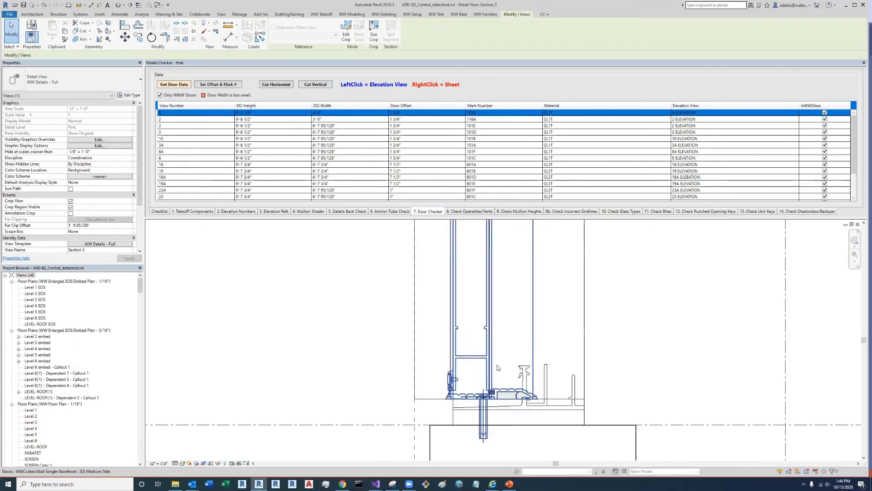
scroll(488, 357, "down", 2)
scroll(496, 328, "down", 5)
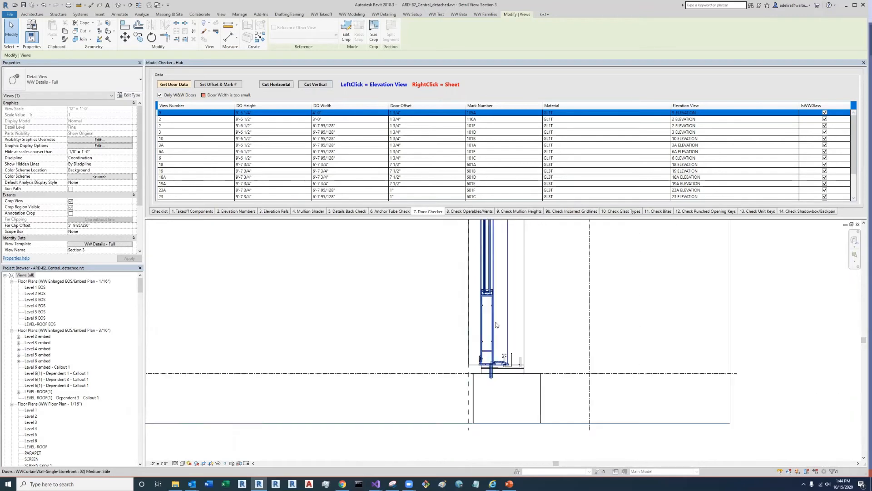
middle_click_drag(492, 331, 477, 386)
scroll(477, 387, "down", 1)
middle_click_drag(481, 274, 480, 400)
middle_click_drag(483, 309, 483, 398)
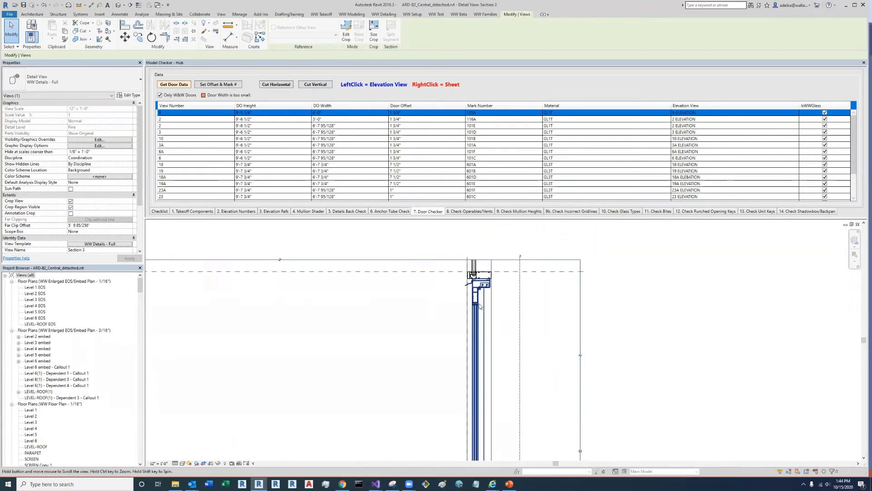
scroll(457, 259, "up", 3)
scroll(491, 295, "up", 4)
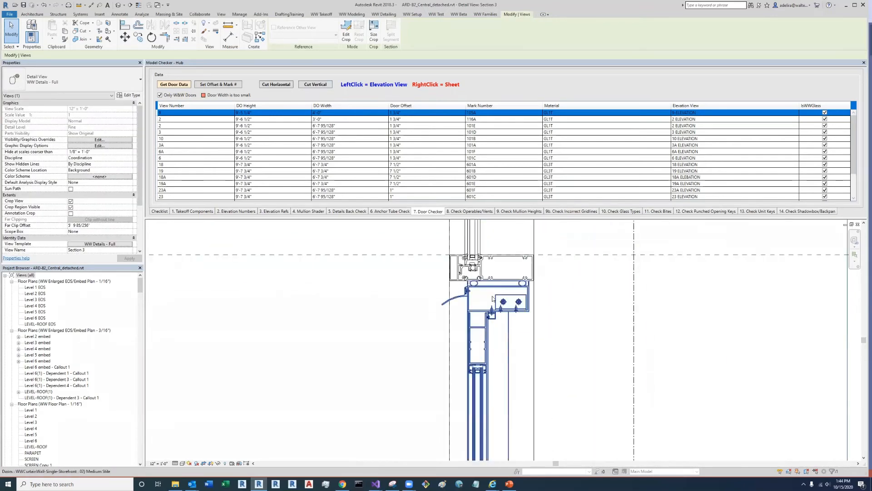
Return to door 105A in the 9-ELEVATION view and select the lower jamb mullion between the door and the adjacent glazing.
left_click(599, 315)
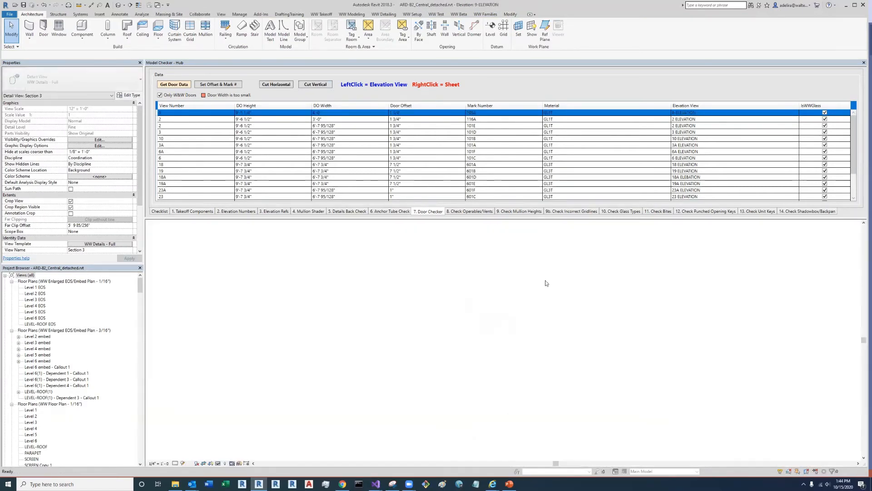
scroll(514, 421, "up", 5)
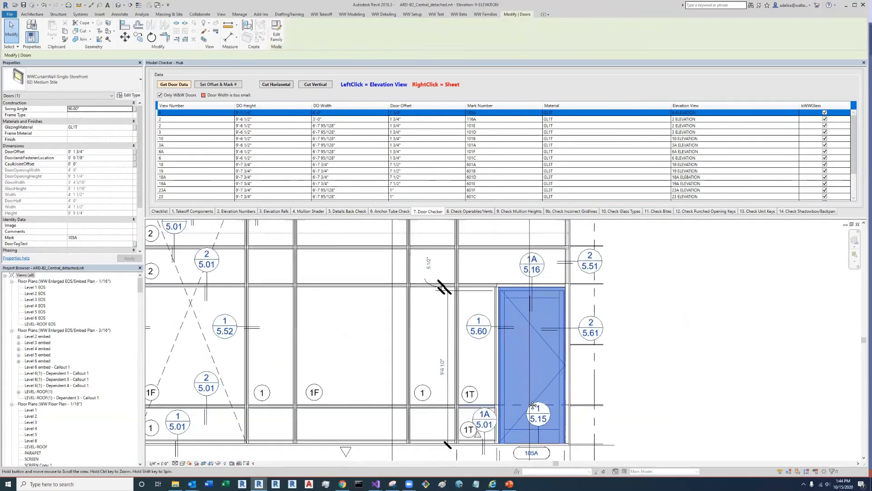
middle_click_drag(517, 357, 537, 366)
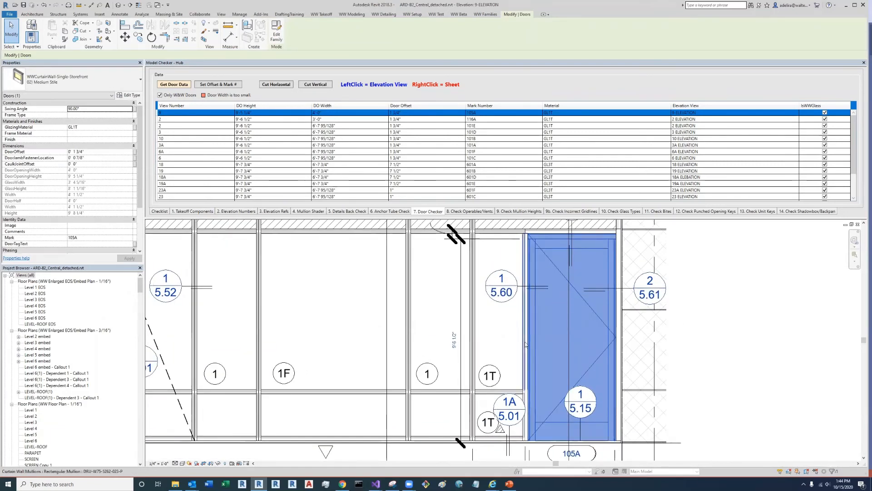
left_click(525, 344)
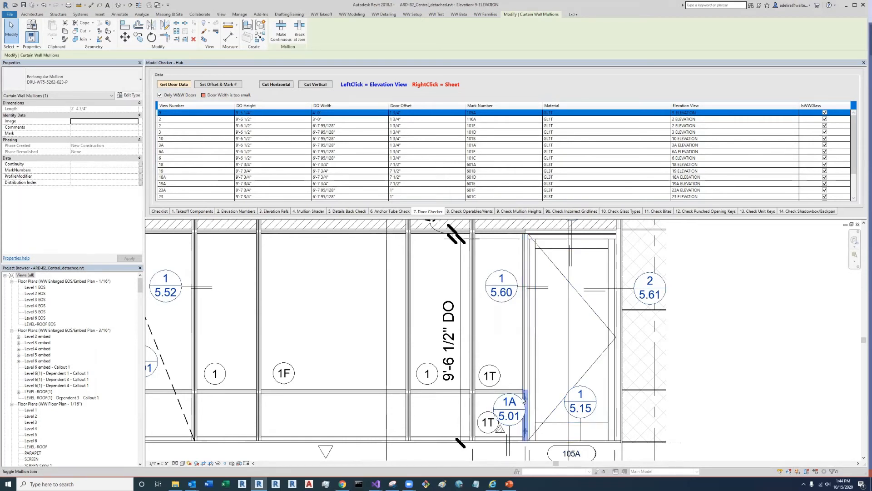
Check the mullion families at both jambs of door 105A by selecting the lower near-side mullion and both far-side mullions in turn.
left_click(524, 400)
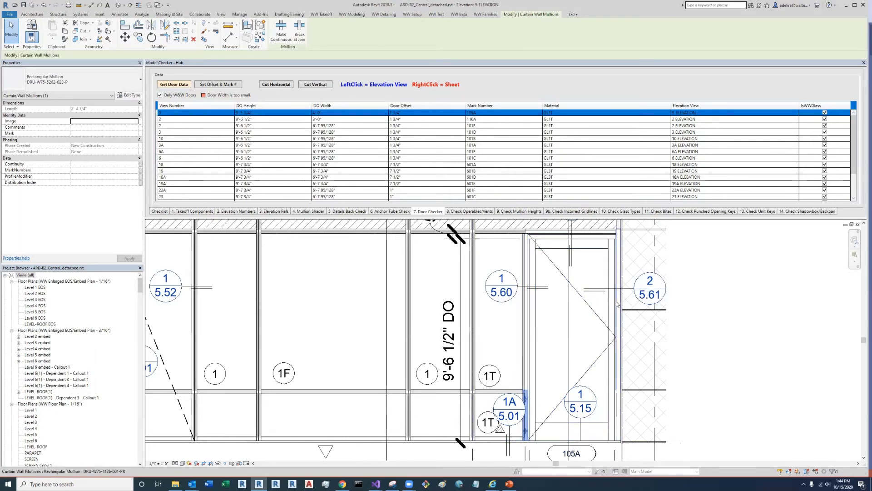
left_click(619, 336)
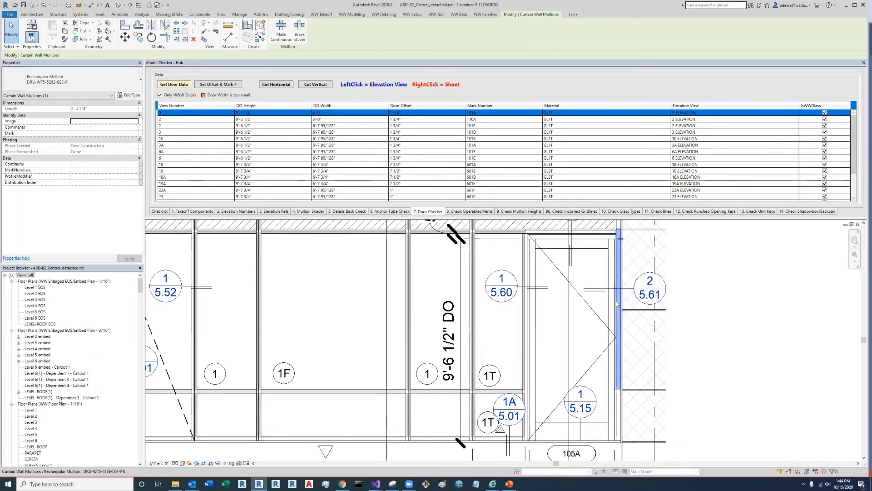
left_click(617, 409)
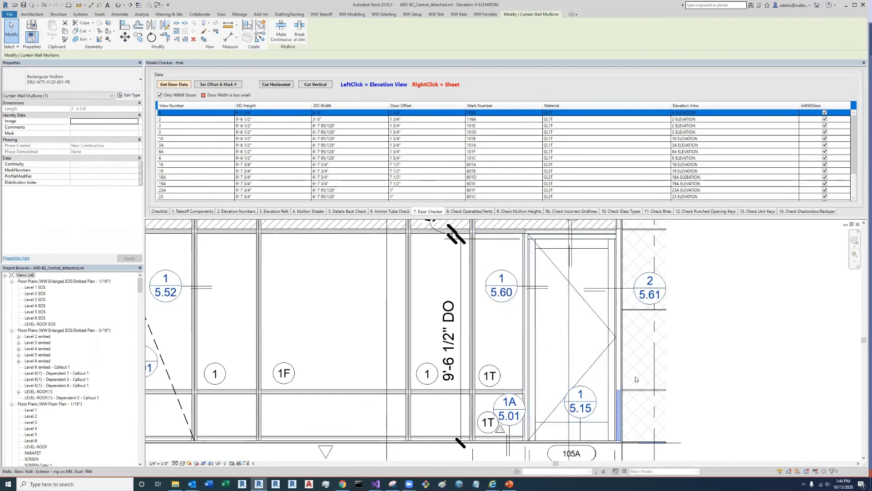
scroll(618, 351, "down", 2)
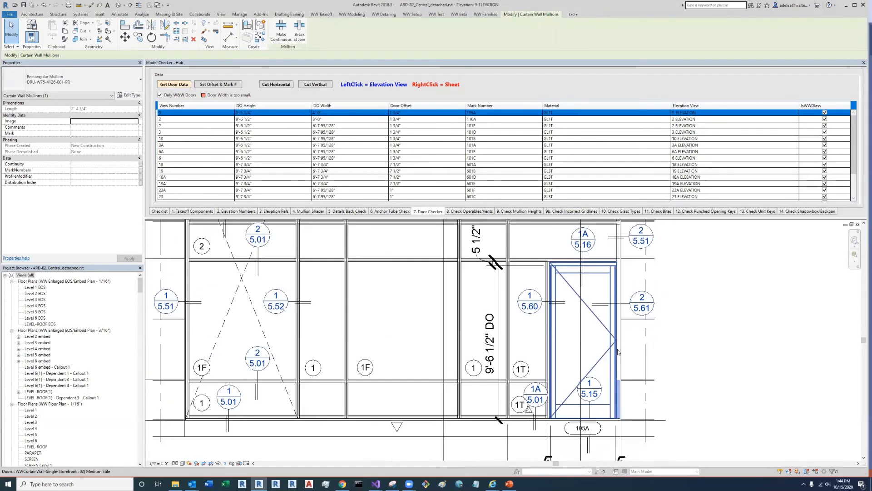
left_click(707, 346)
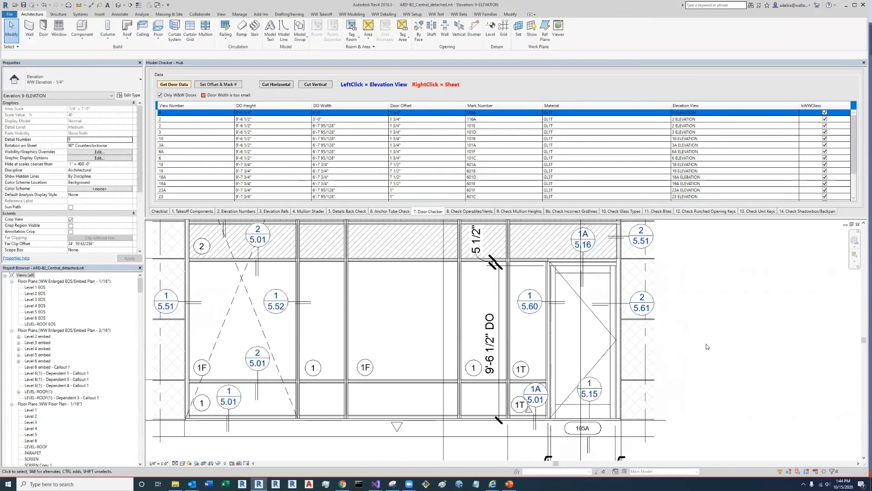
Open door 118A from the Door Checker list in its 2 ELEVATION view and inspect the door and its dimensions.
left_click(366, 120)
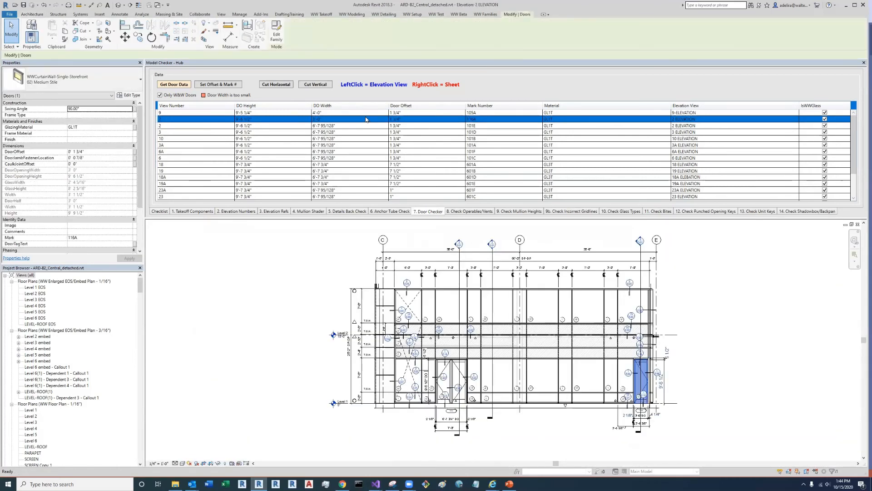
scroll(643, 399, "up", 3)
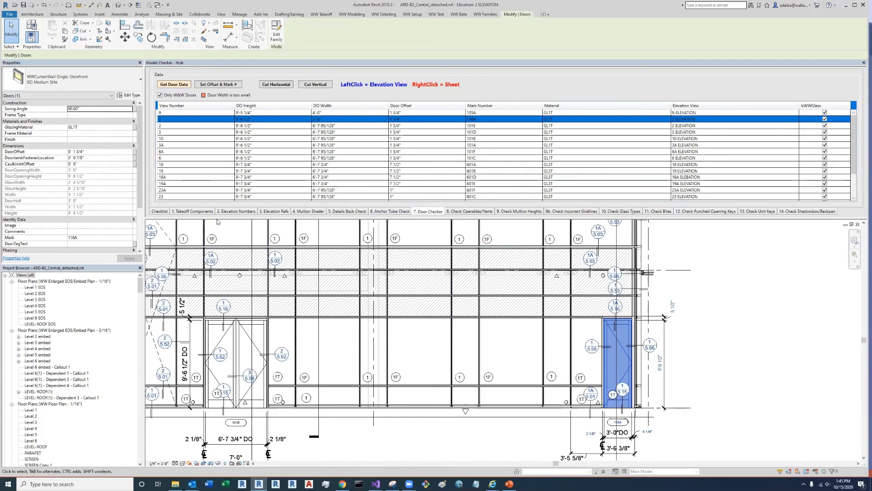
Mark step 7, Check Door Sections, as checked in the model checklist and open its Initials entry for editing.
left_click(160, 212)
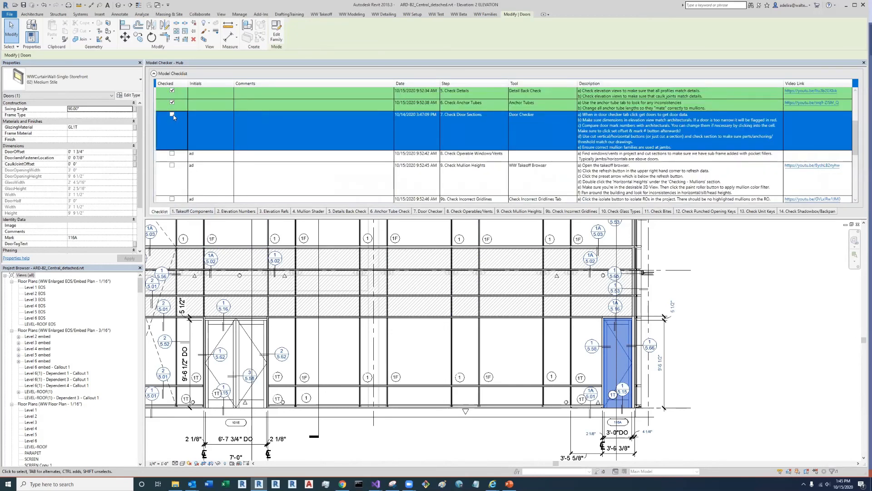
left_click(201, 120)
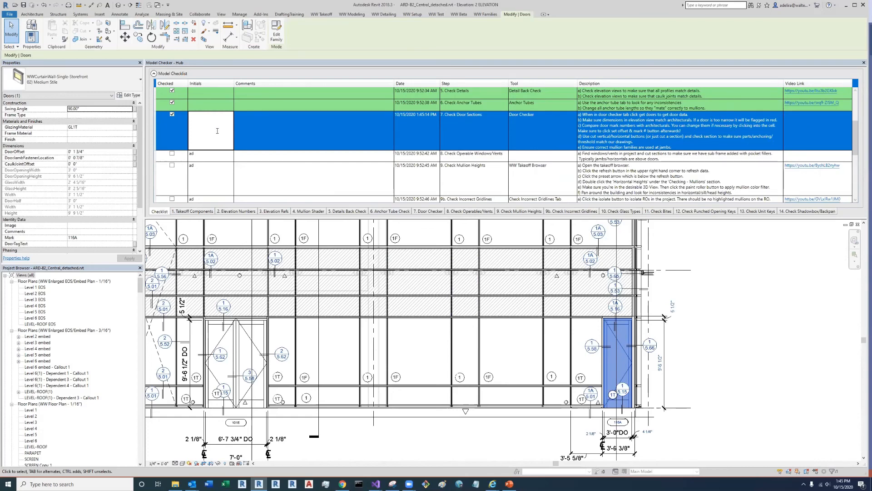